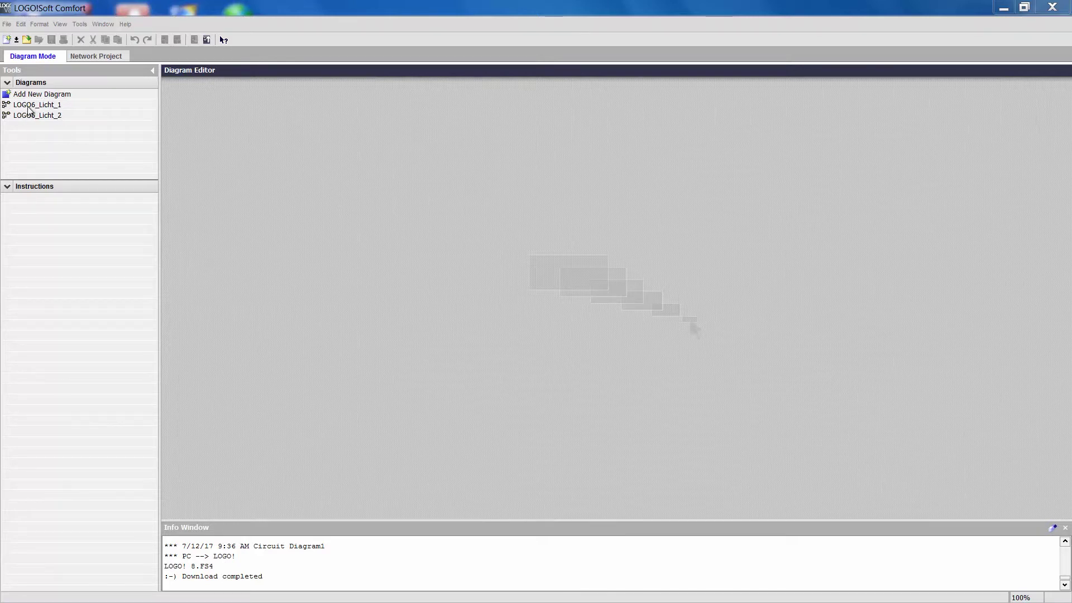
- Open LOGO6_Licht_1 and change its hardware type from 0BA6.Standard to LOGO! 8.FS4
{"action": "left_click", "coordinate": [28, 108]}
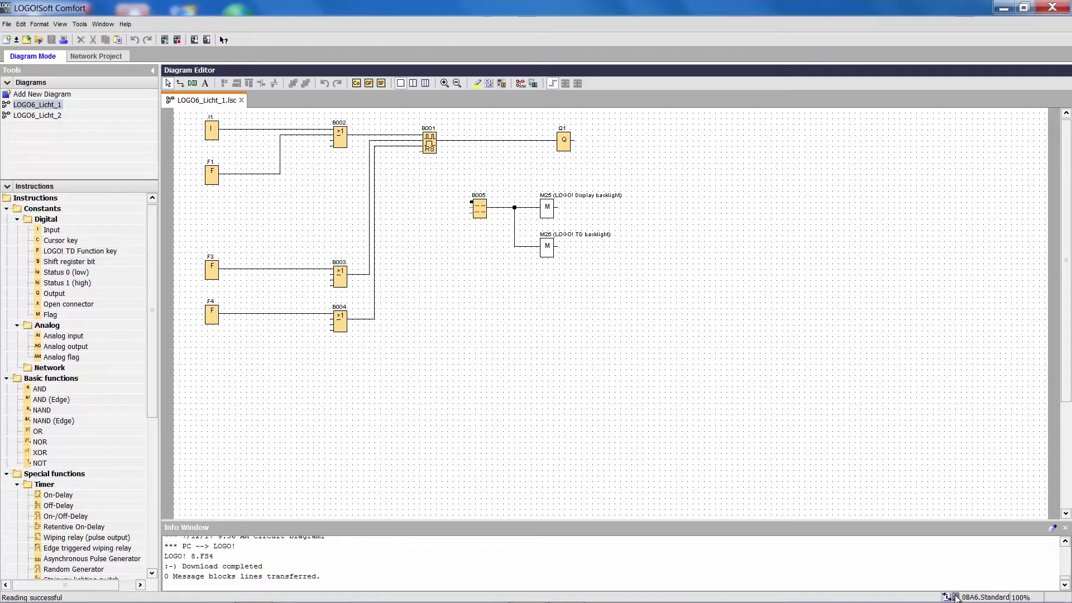
{"action": "double_click", "coordinate": [955, 595]}
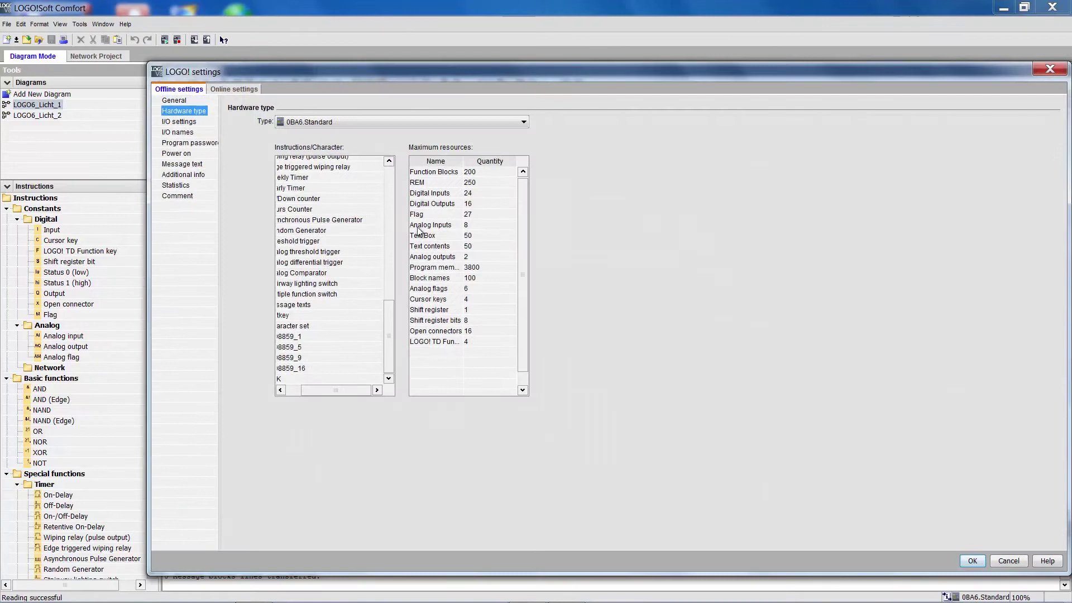
{"action": "left_click", "coordinate": [520, 121]}
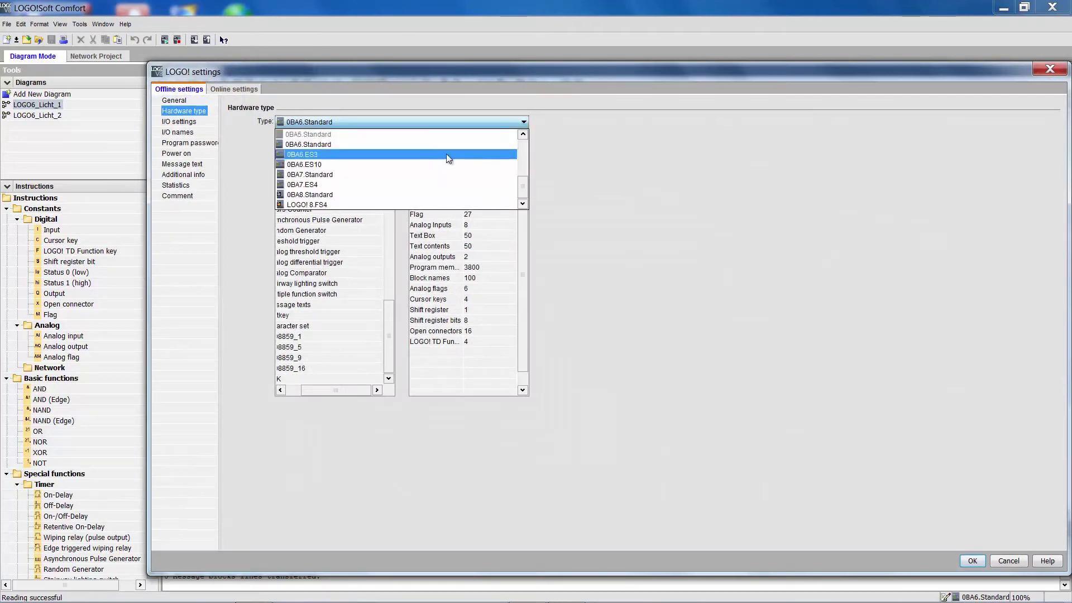
{"action": "left_click", "coordinate": [309, 205]}
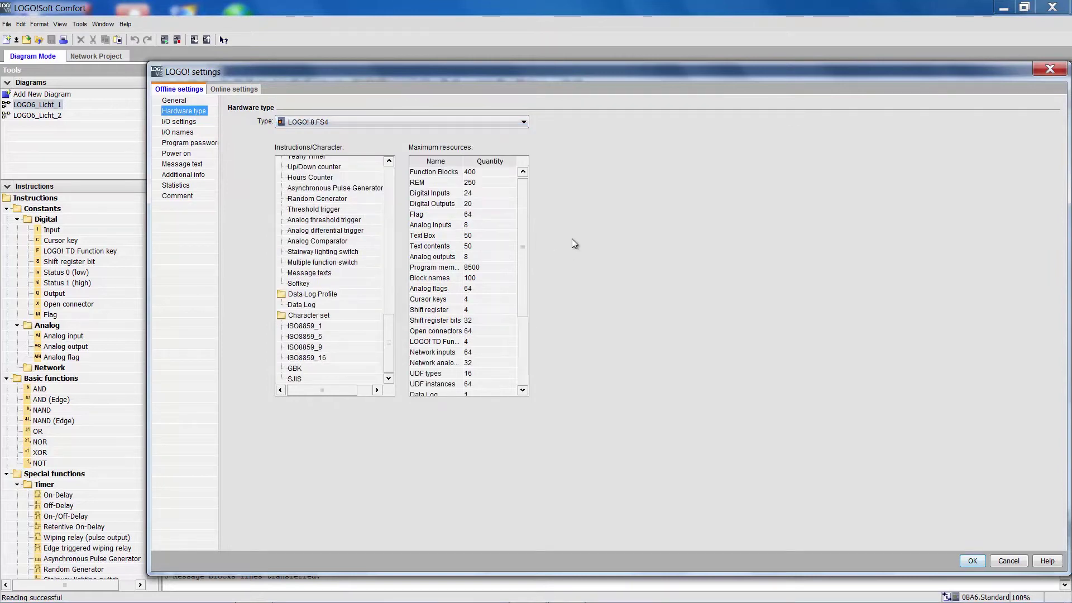
{"action": "left_click", "coordinate": [972, 560]}
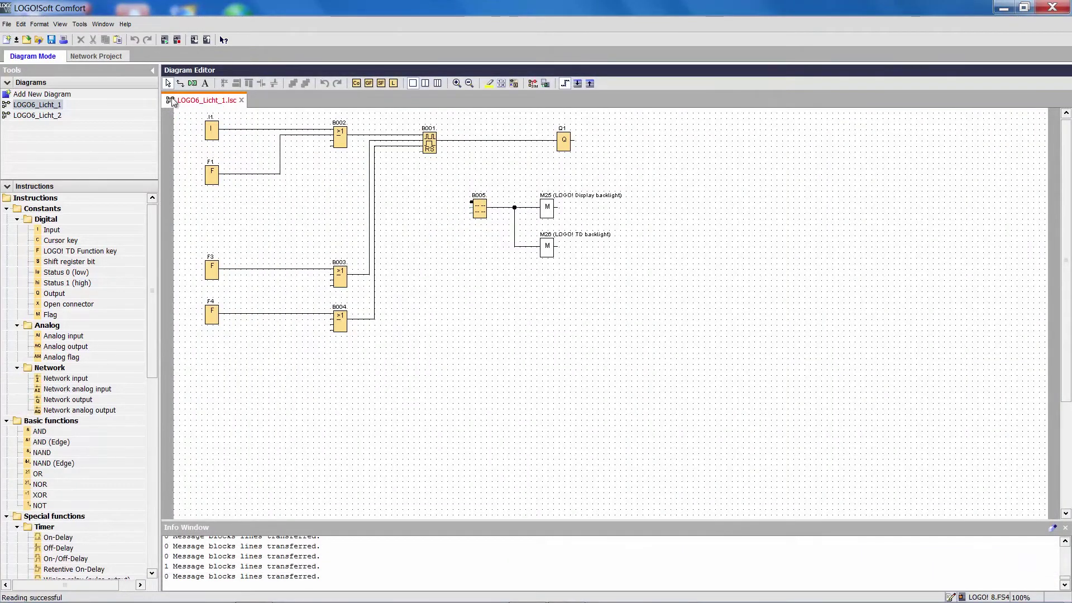
- In LOGO6_Licht_1's properties, set program name Erdgeschoss, IP 192.168.0.50, subnet mask 255.255.255.0
{"action": "right_click", "coordinate": [37, 105]}
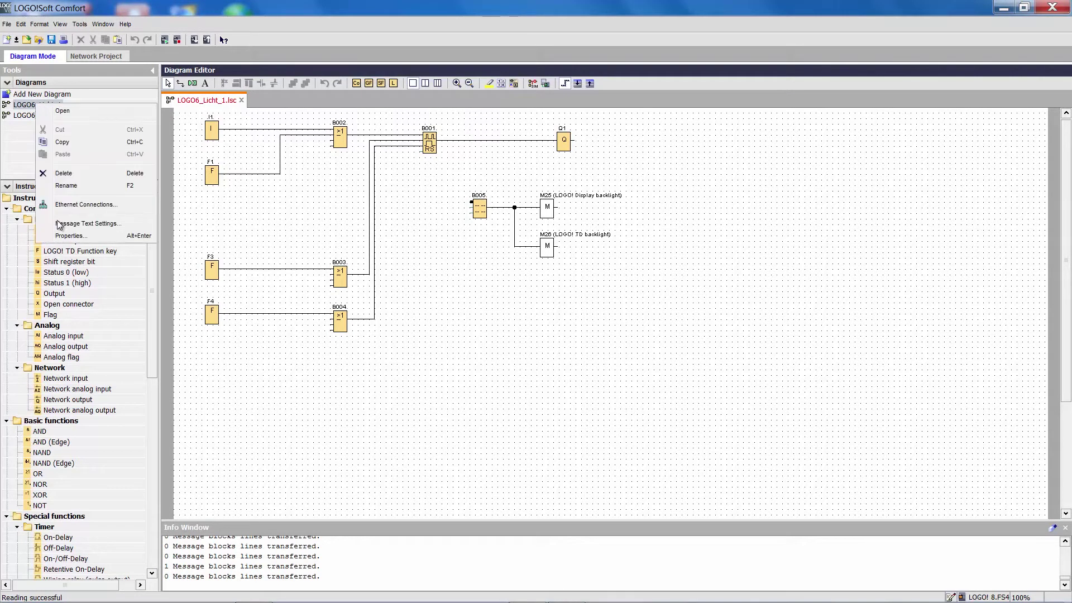
{"action": "left_click", "coordinate": [77, 236]}
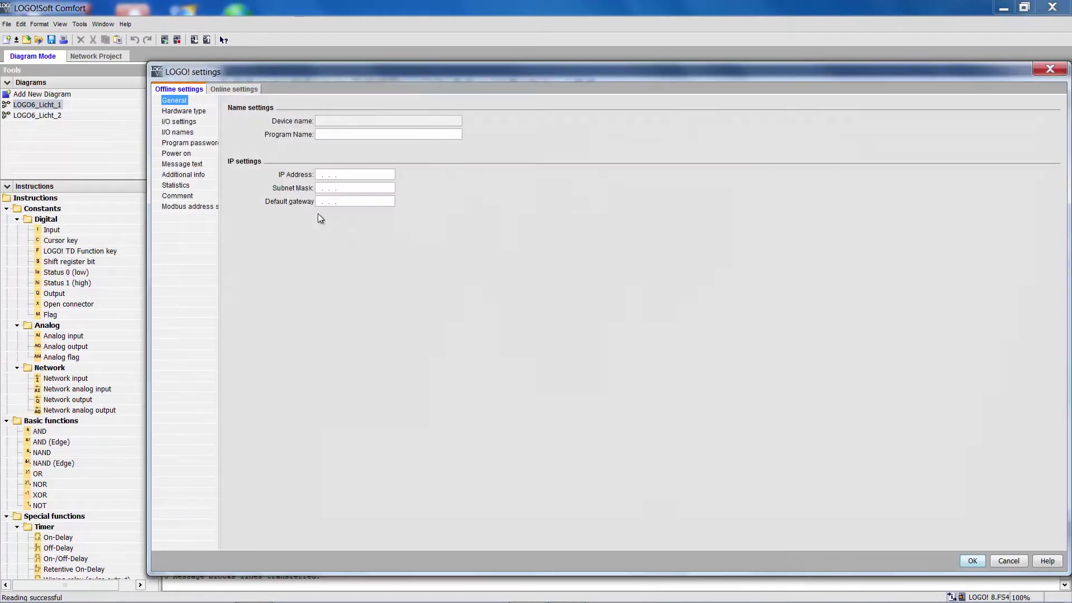
{"action": "left_click", "coordinate": [323, 139]}
{"action": "left_click", "coordinate": [324, 175]}
{"action": "type", "text": "192.168.  0. 50"}
{"action": "left_click", "coordinate": [349, 188]}
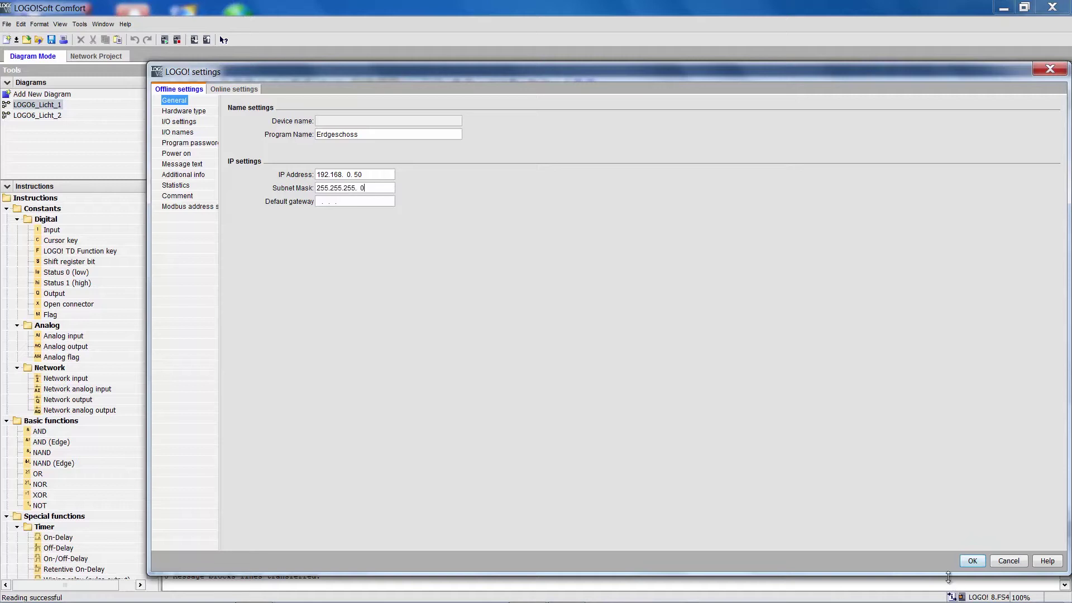
{"action": "left_click", "coordinate": [973, 563]}
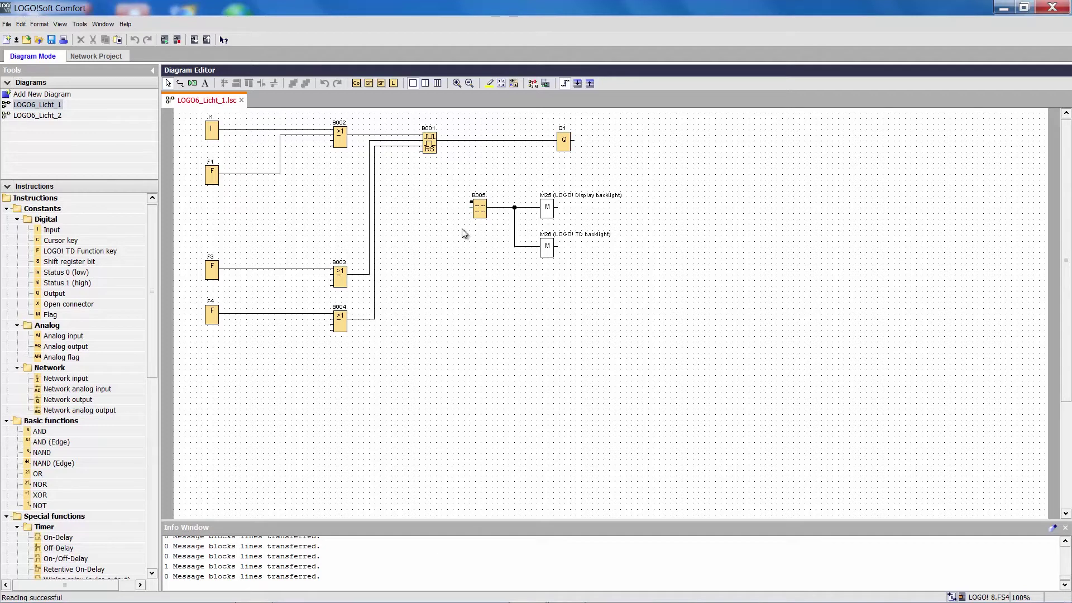
- Shift block B005's lokal/zentral, F1/F3/F4 and AN/AUS message lines two rows lower
{"action": "double_click", "coordinate": [482, 207]}
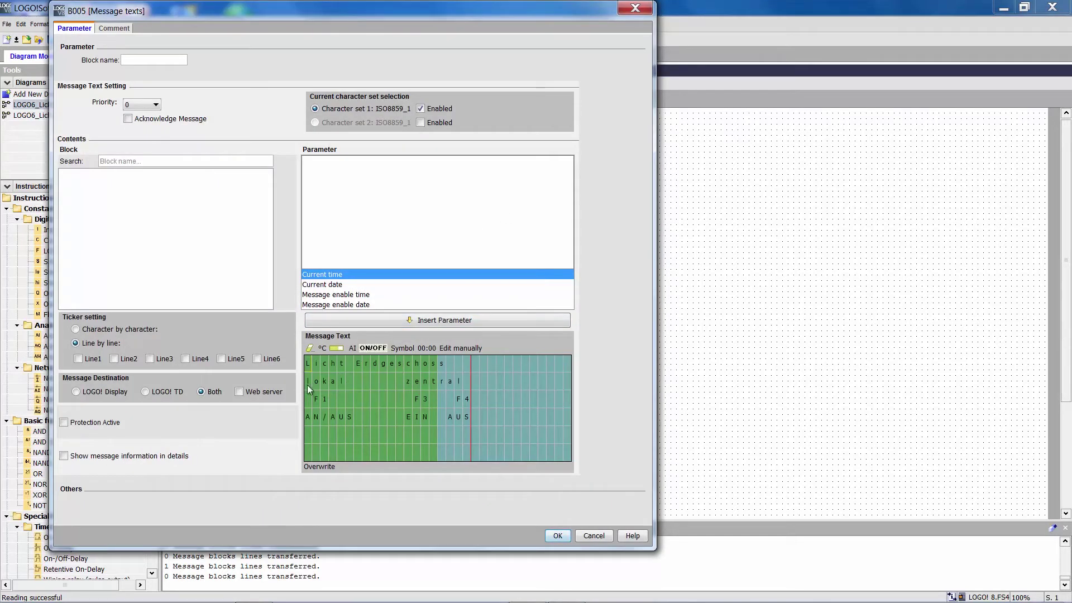
{"action": "left_click_drag", "start_coordinate": [308, 377], "coordinate": [355, 383]}
{"action": "left_click_drag", "start_coordinate": [478, 408], "coordinate": [464, 418]}
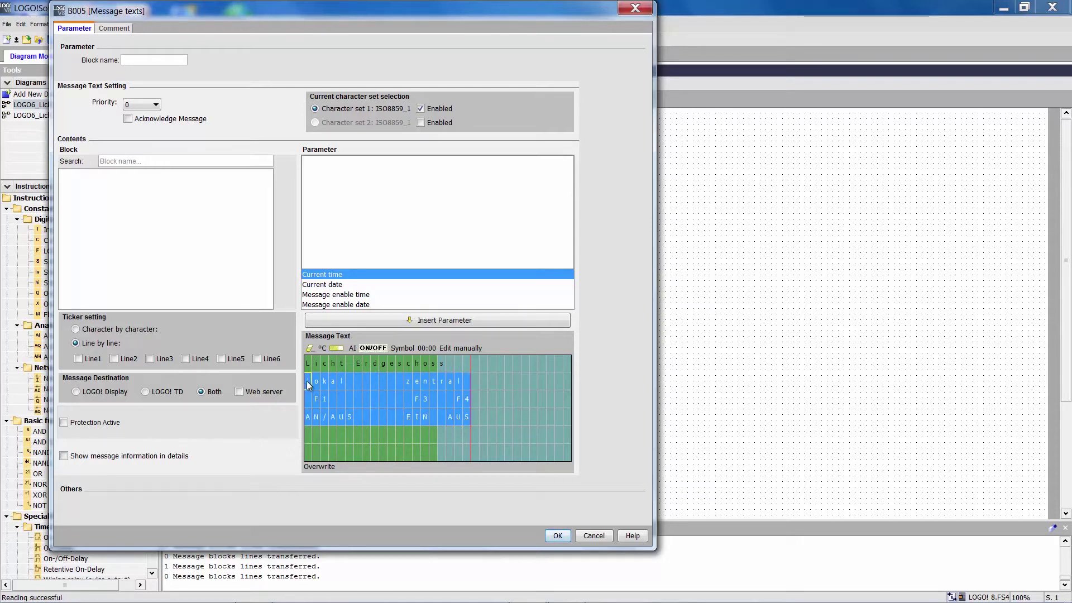
{"action": "left_click_drag", "start_coordinate": [307, 381], "coordinate": [311, 424]}
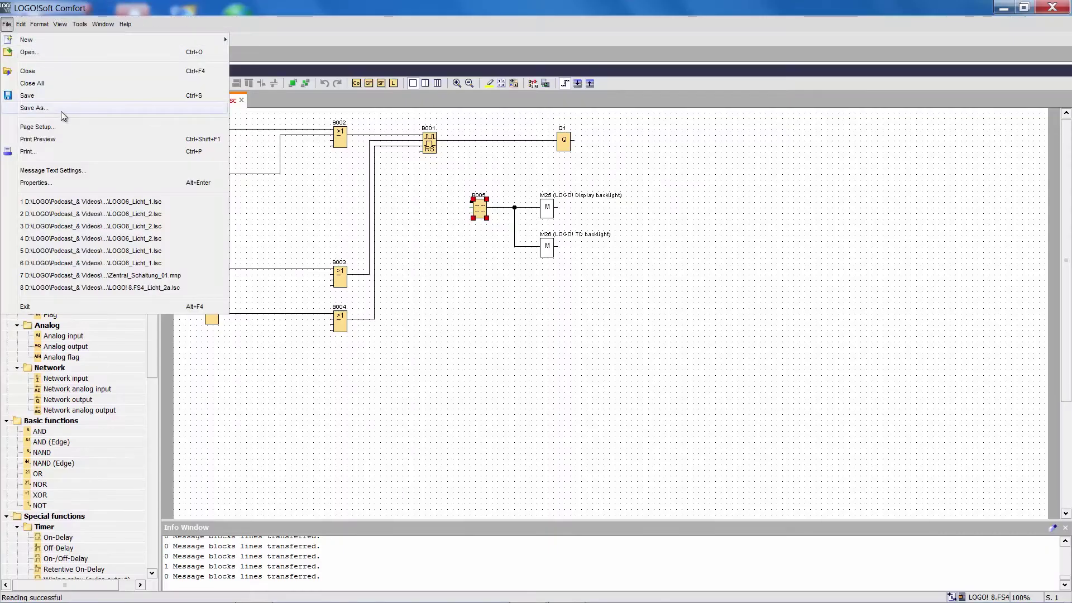
- Save the converted diagram under the new file name LOGO8_Licht_1.lsc
{"action": "left_click", "coordinate": [61, 110]}
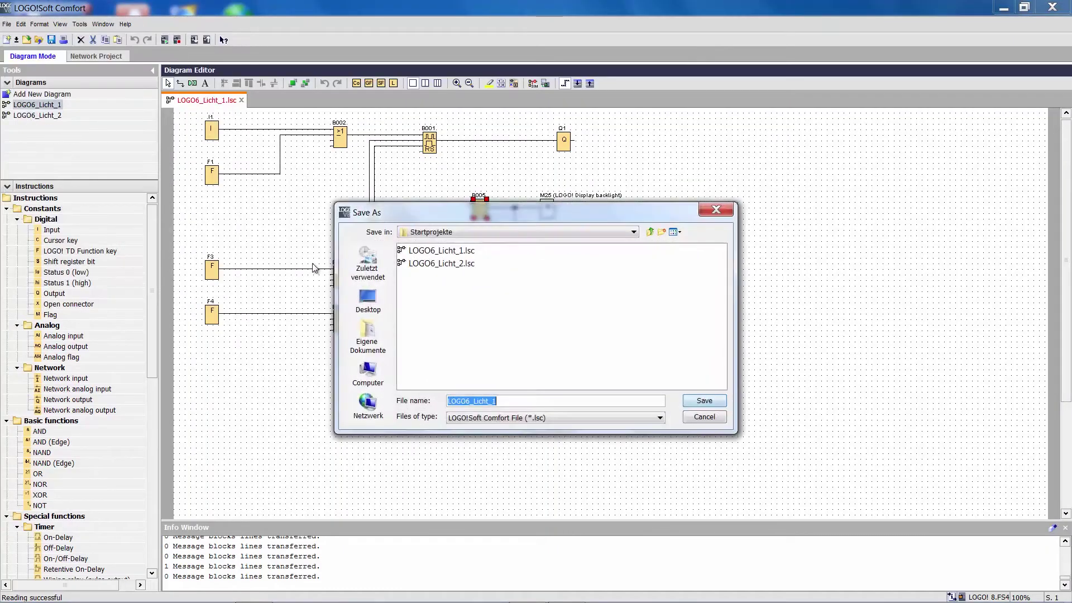
{"action": "left_click", "coordinate": [474, 400]}
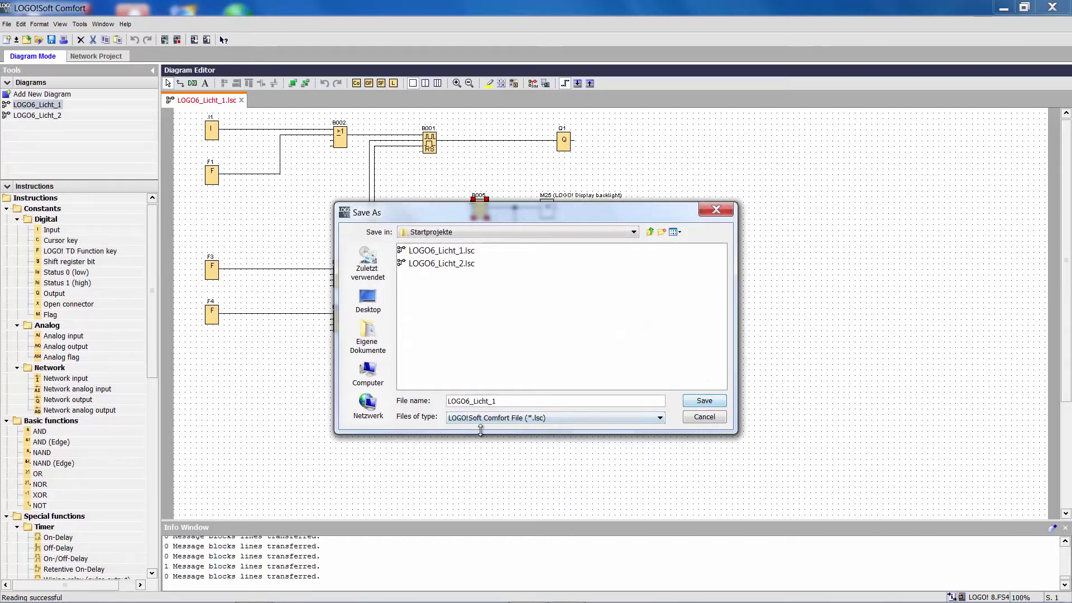
{"action": "key", "text": "BackSpace"}
{"action": "type", "text": "8"}
{"action": "left_click", "coordinate": [704, 401]}
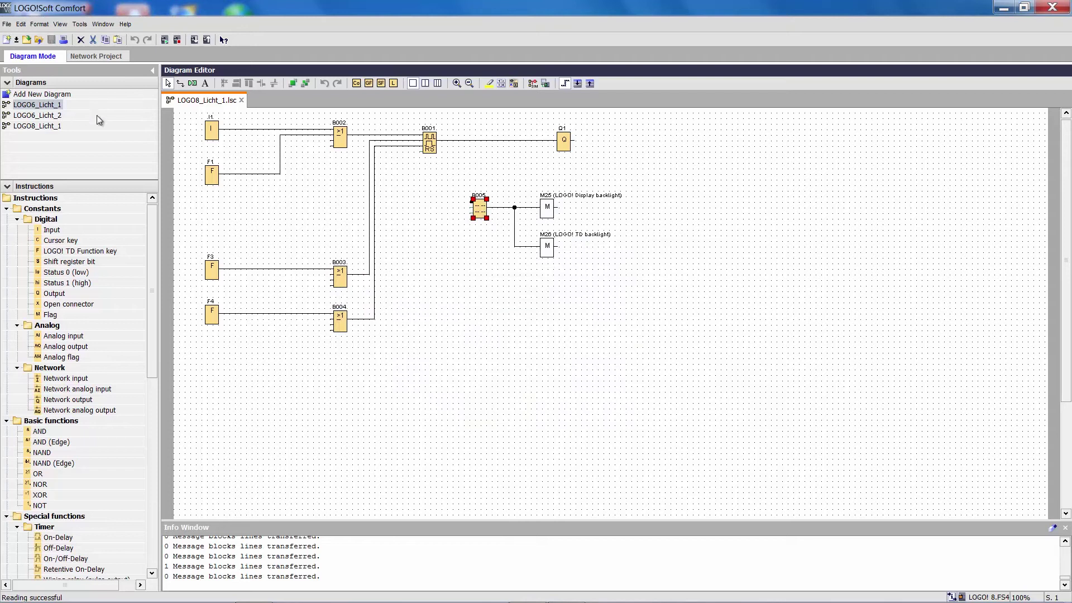
- Open LOGO6_Licht_2 and change its hardware type to LOGO! 8.FS4
{"action": "double_click", "coordinate": [49, 115]}
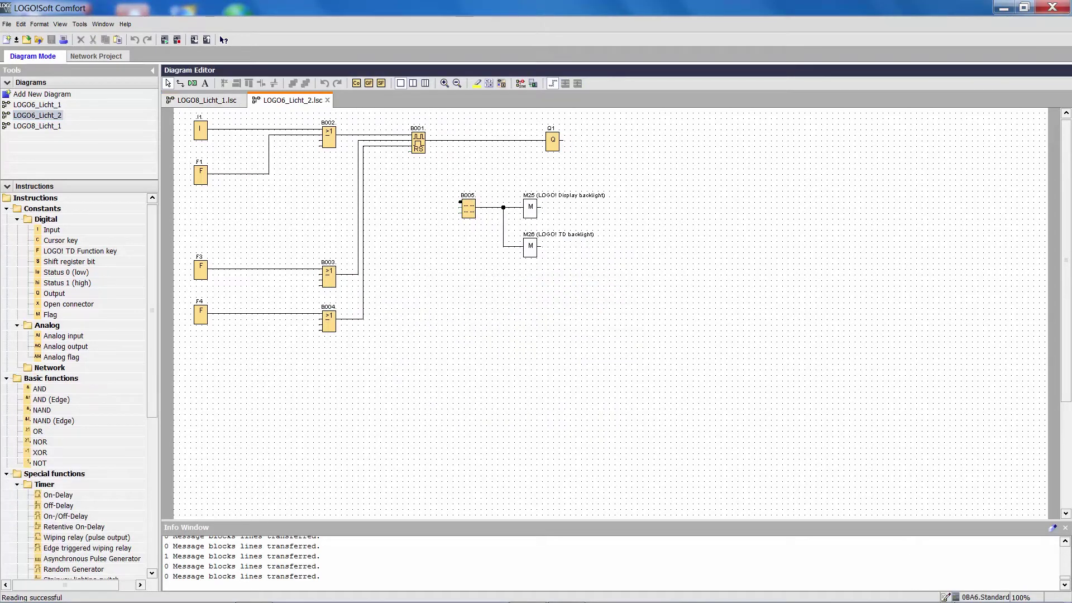
{"action": "mouse_move", "coordinate": [970, 600]}
{"action": "double_click", "coordinate": [956, 595]}
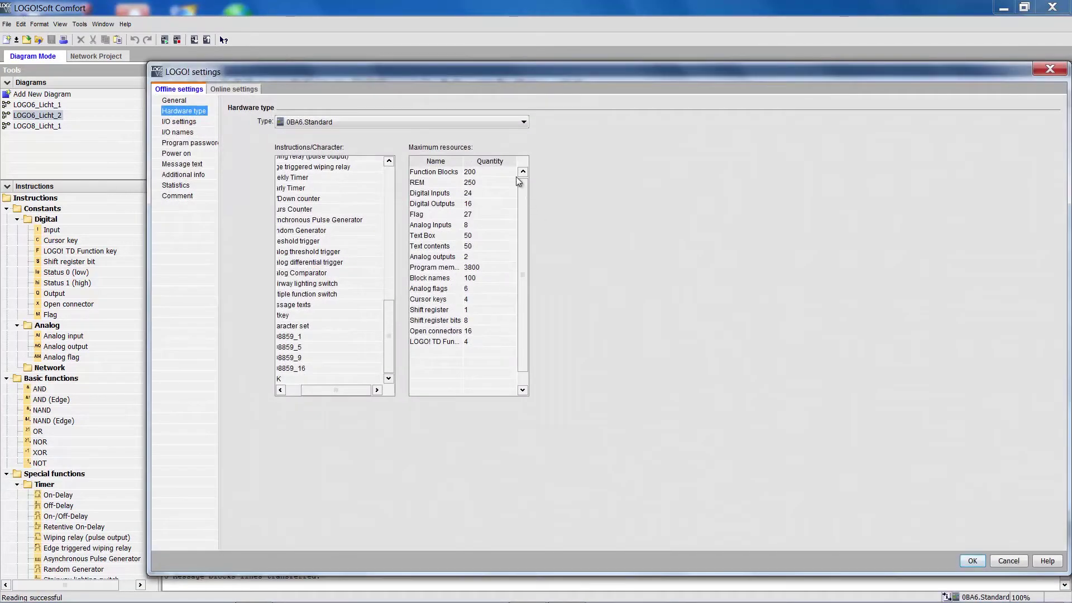
{"action": "left_click", "coordinate": [524, 121]}
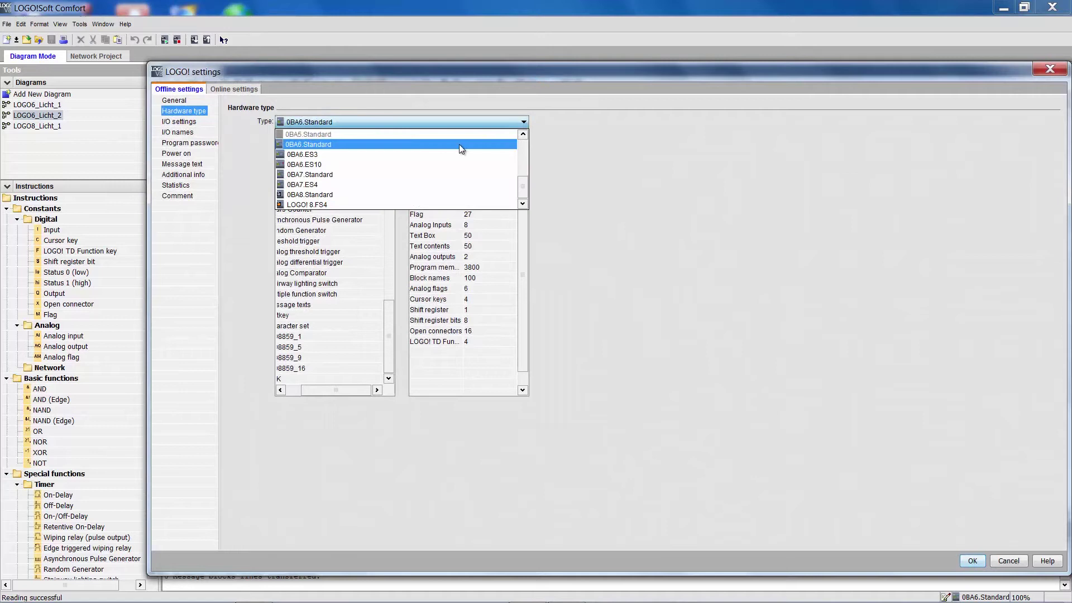
{"action": "left_click", "coordinate": [322, 205]}
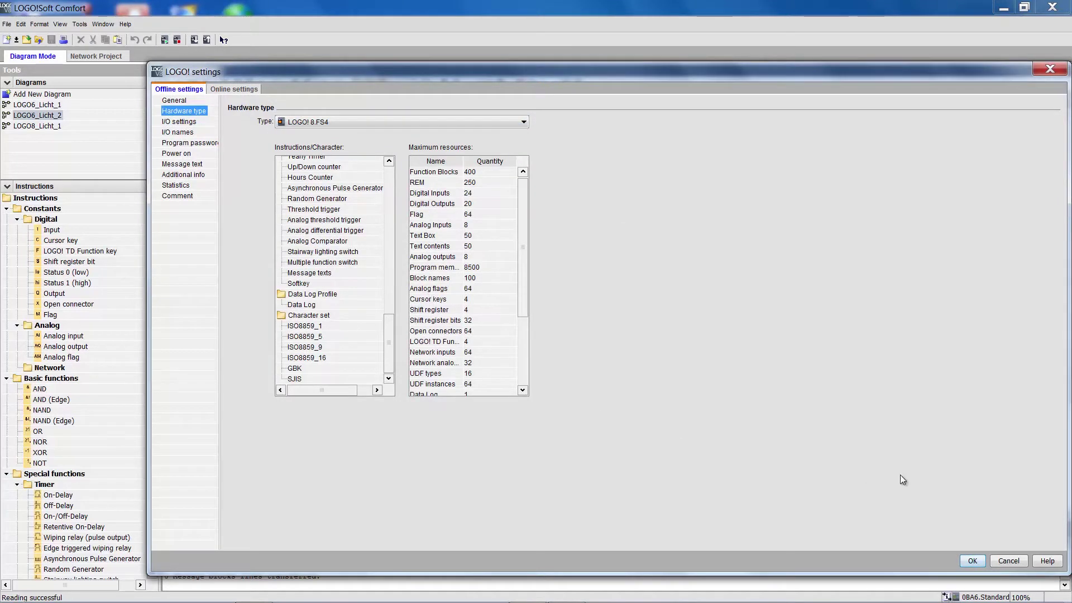
{"action": "left_click", "coordinate": [974, 560]}
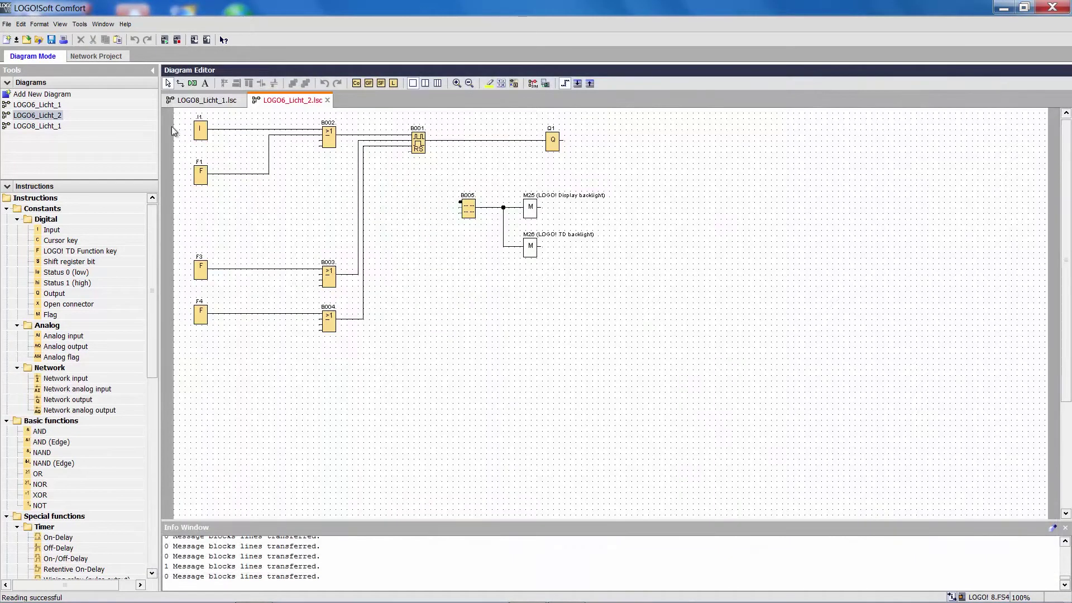
- In LOGO6_Licht_2's properties, set program name 1.Stock, IP 192.168.0.60, subnet mask 255.255.255.0
{"action": "right_click", "coordinate": [47, 117]}
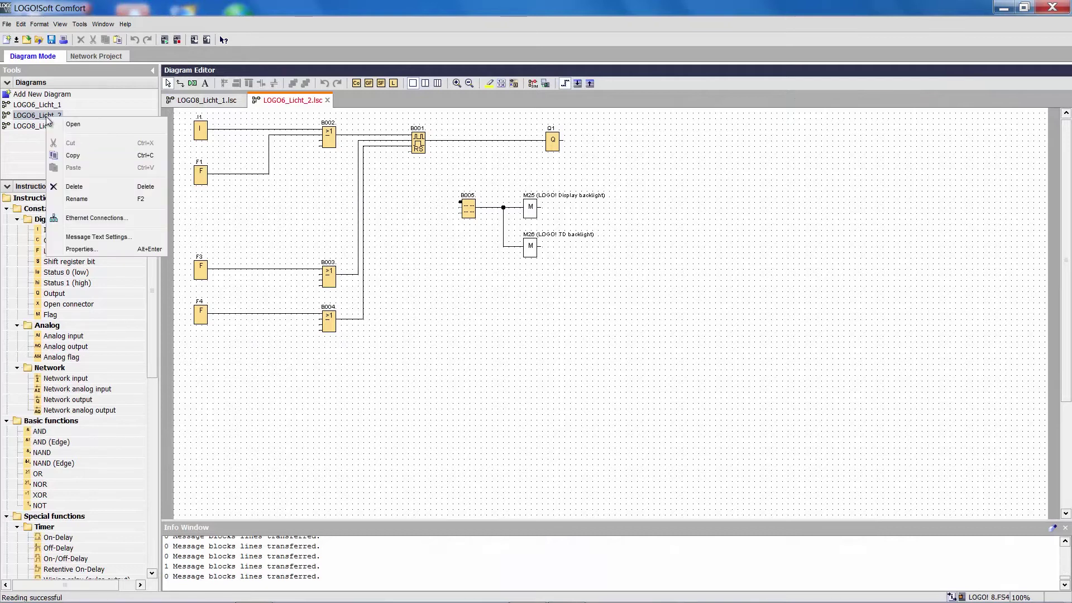
{"action": "left_click", "coordinate": [93, 251]}
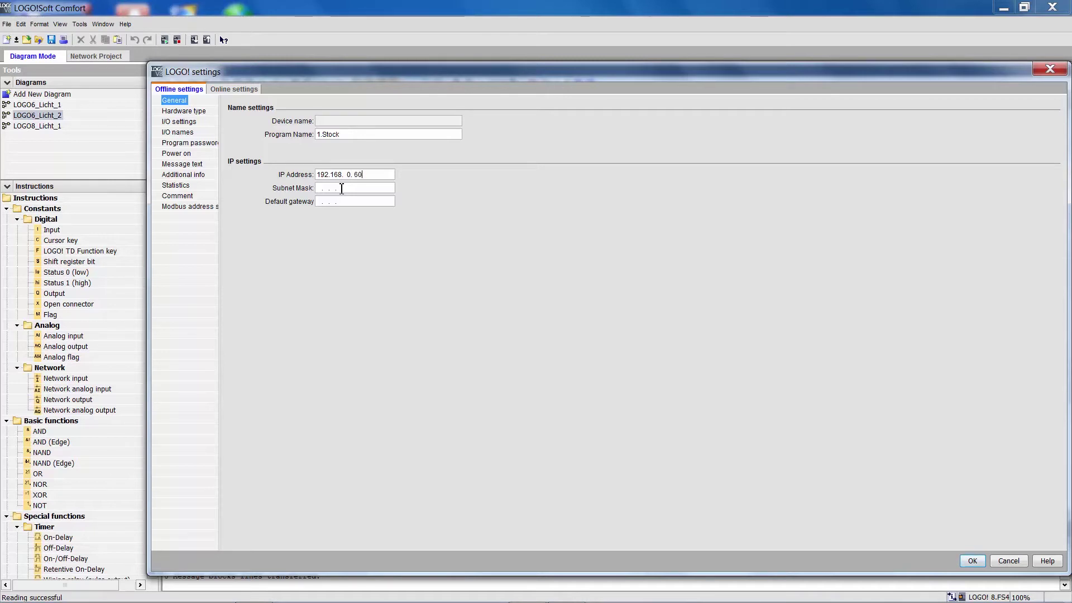
{"action": "left_click", "coordinate": [341, 189]}
{"action": "left_click", "coordinate": [975, 560]}
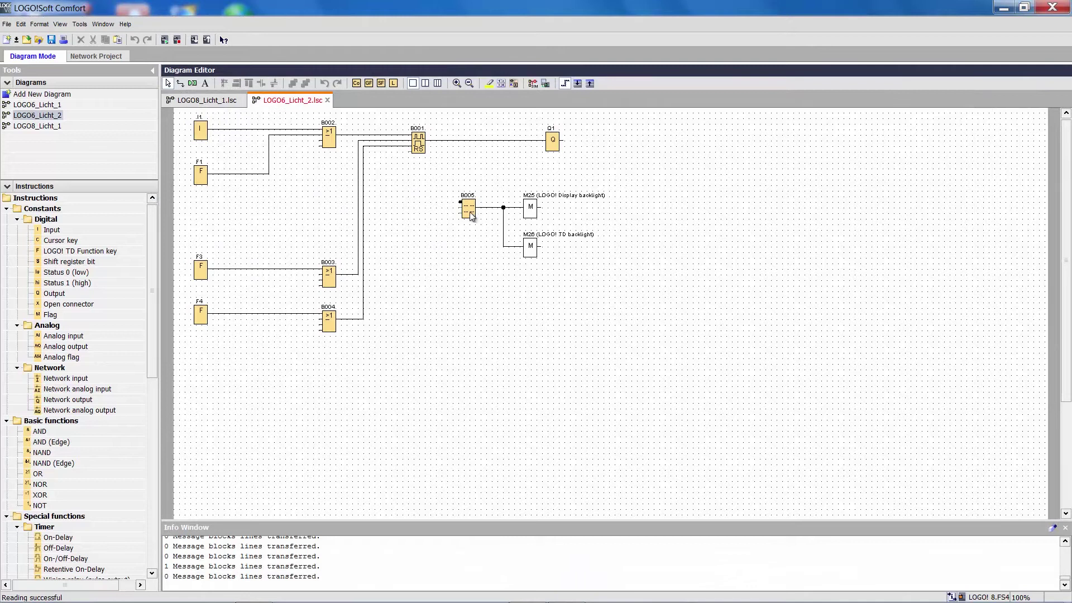
- Shift B005's three lower message lines two rows down beneath Licht 1.Stock and confirm
{"action": "double_click", "coordinate": [471, 215]}
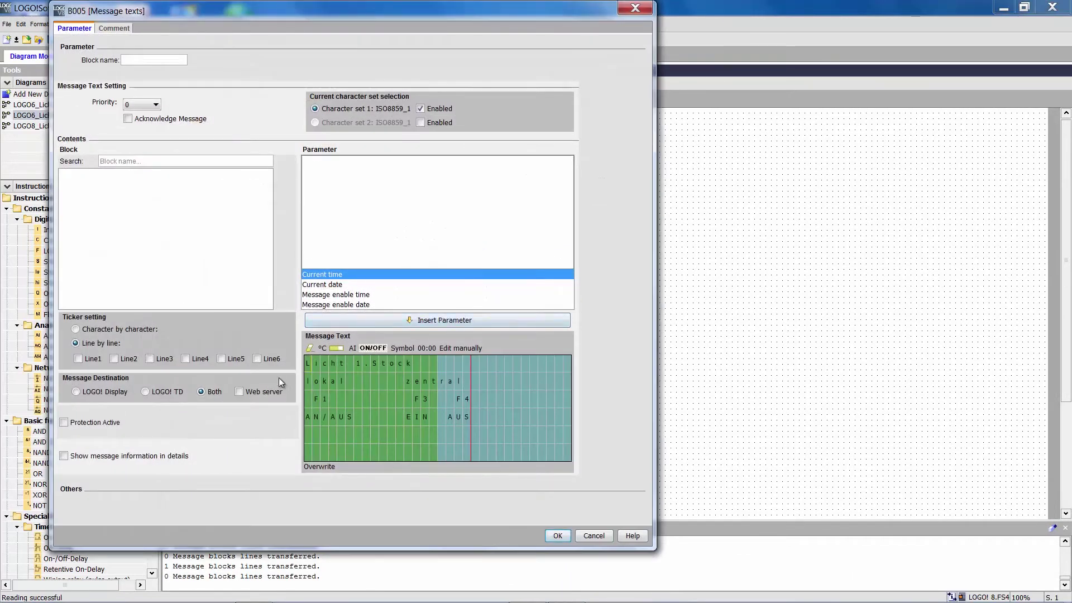
{"action": "left_click_drag", "start_coordinate": [307, 377], "coordinate": [386, 390]}
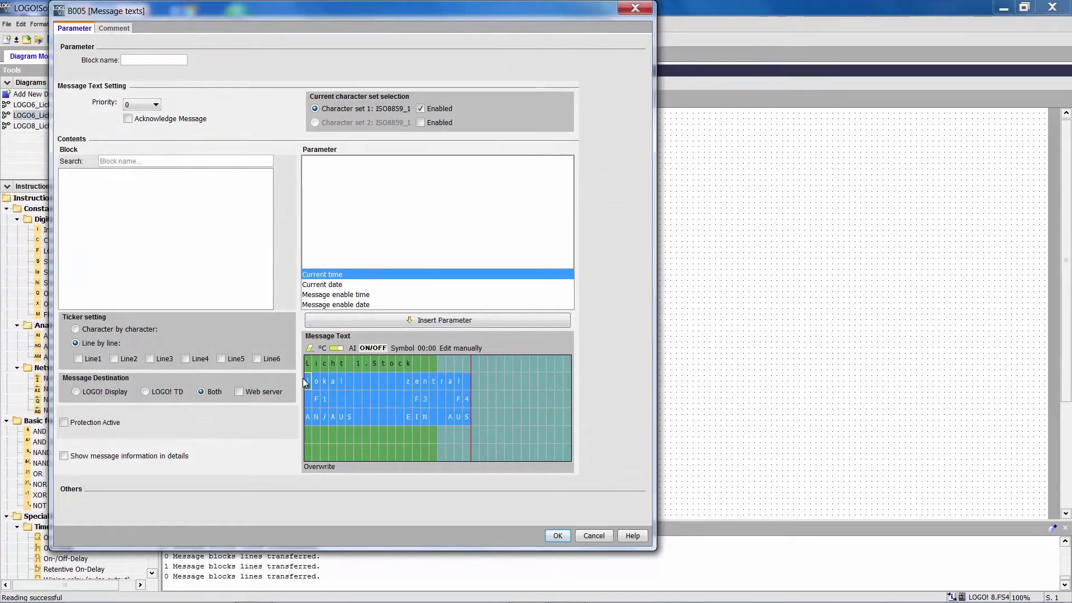
{"action": "left_click_drag", "start_coordinate": [306, 382], "coordinate": [322, 429]}
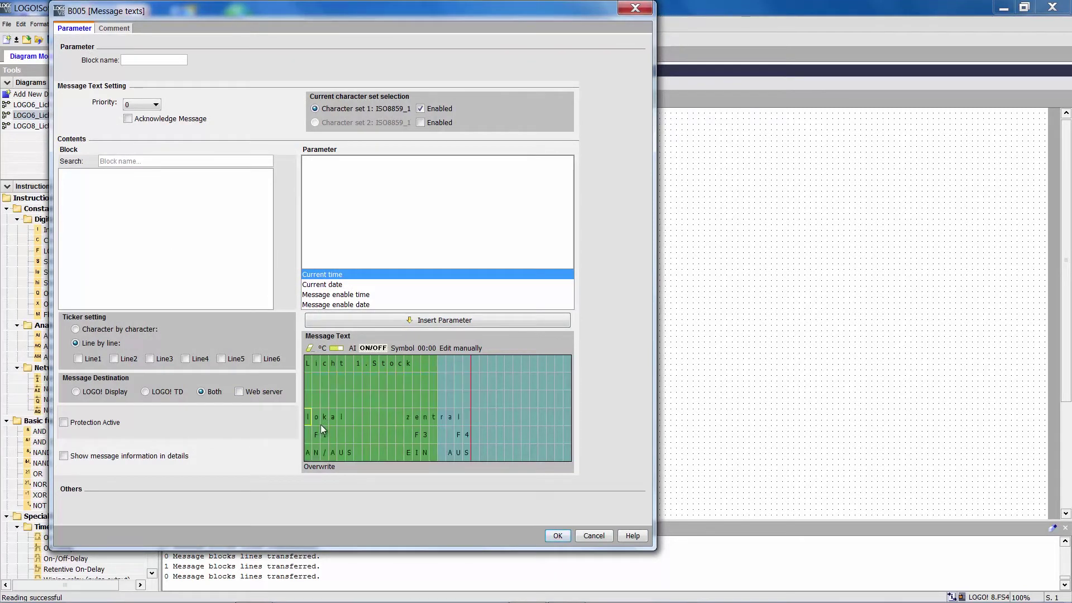
{"action": "left_click", "coordinate": [554, 535]}
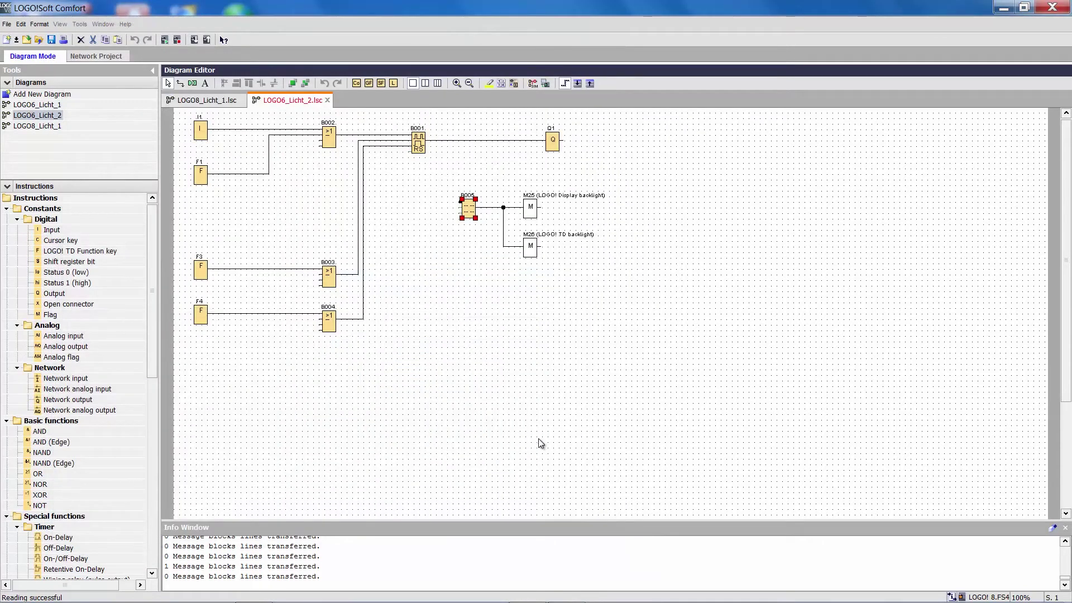
- Save the second converted diagram under the new file name LOGO8_Licht_2.lsc
{"action": "left_click", "coordinate": [7, 25]}
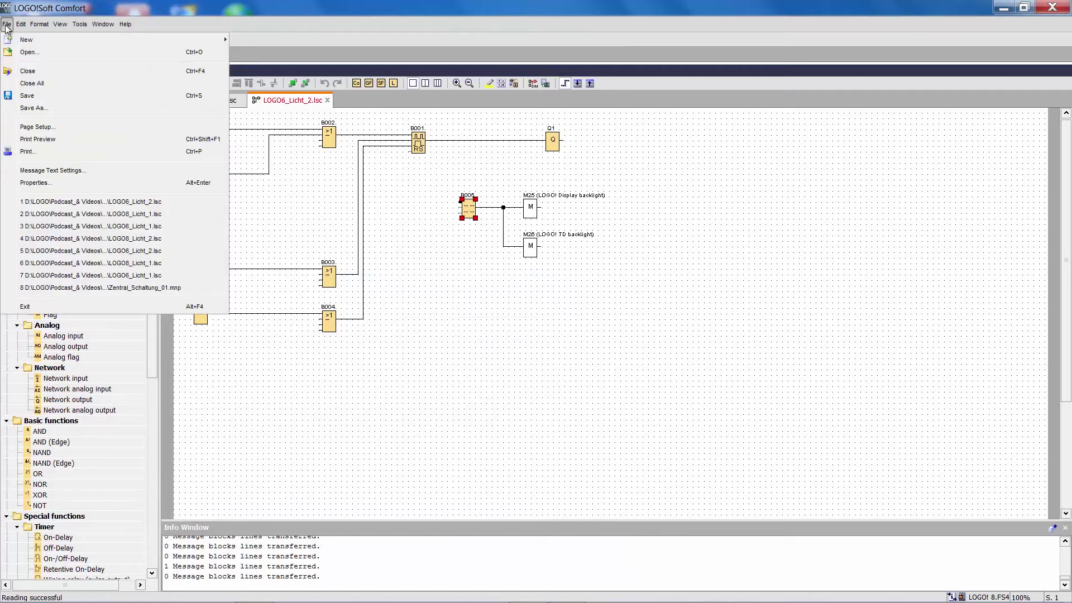
{"action": "left_click", "coordinate": [37, 111]}
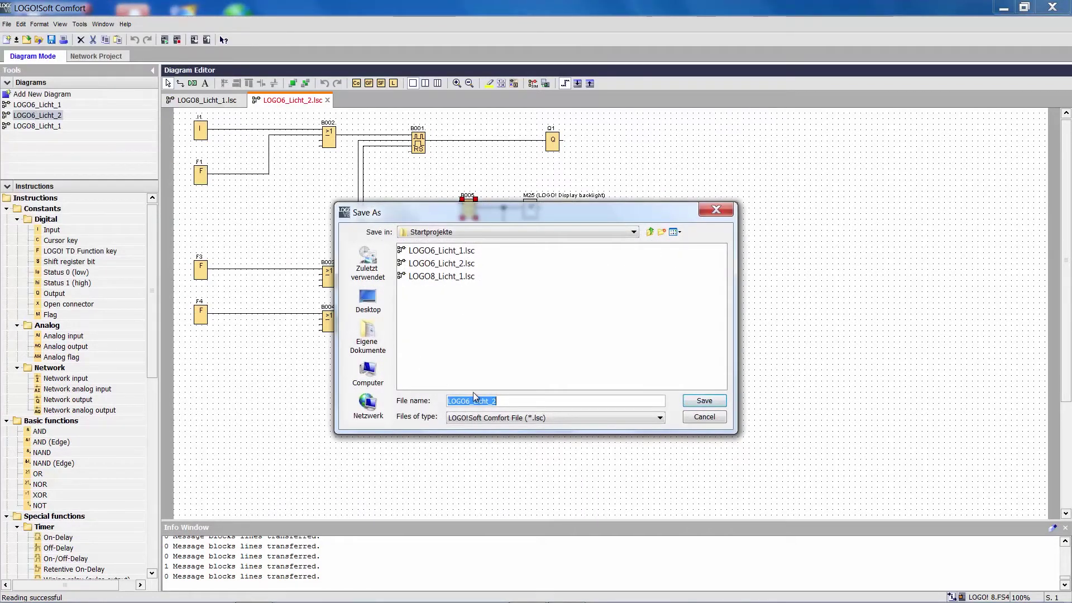
{"action": "left_click", "coordinate": [470, 397]}
{"action": "key", "text": "BackSpace"}
{"action": "type", "text": "8"}
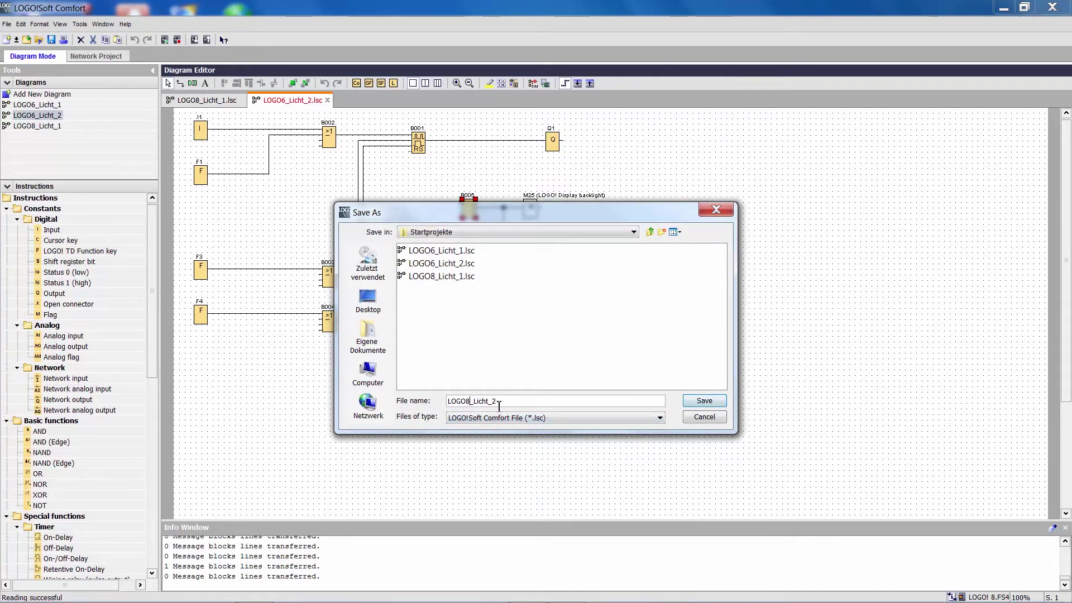
{"action": "left_click", "coordinate": [704, 401]}
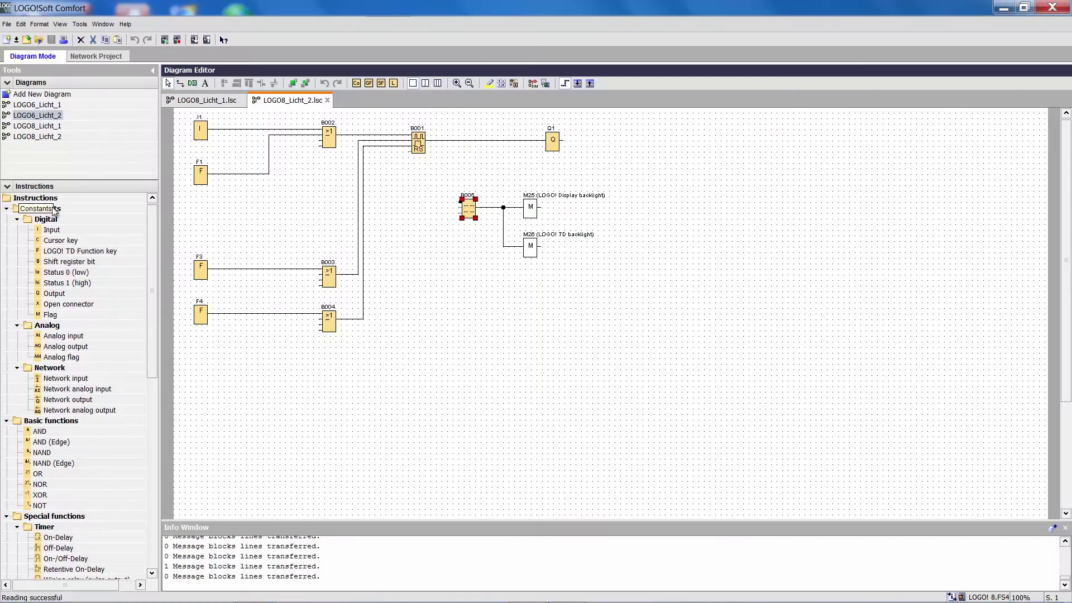
- Add LOGO8_Licht_1 and LOGO8_Licht_2 to the network project as devices 192.168.0.50 and 192.168.0.60
{"action": "left_click", "coordinate": [25, 136]}
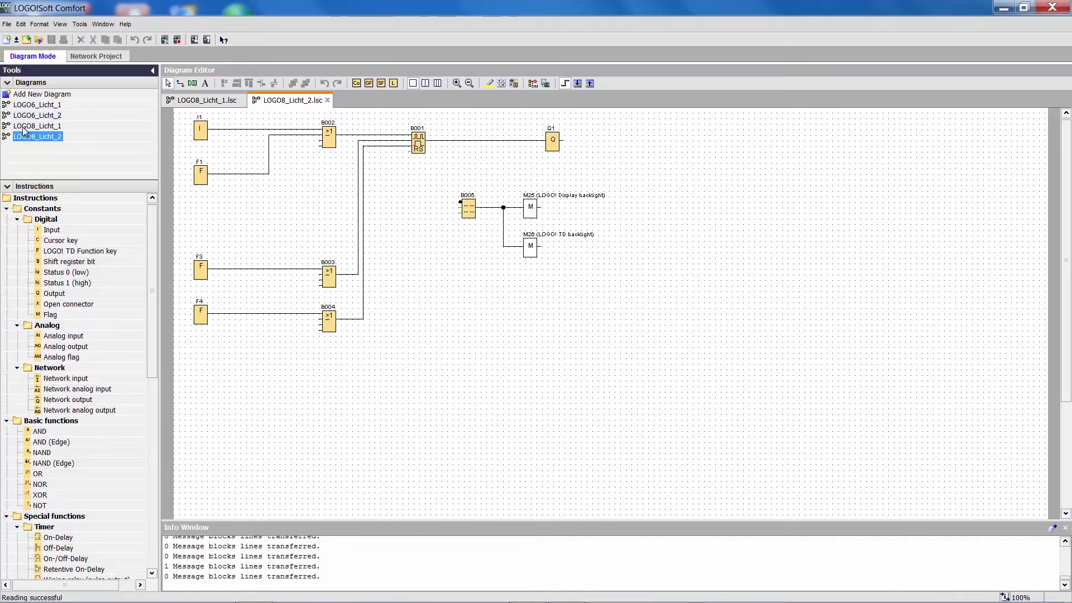
{"action": "left_click", "coordinate": [31, 126]}
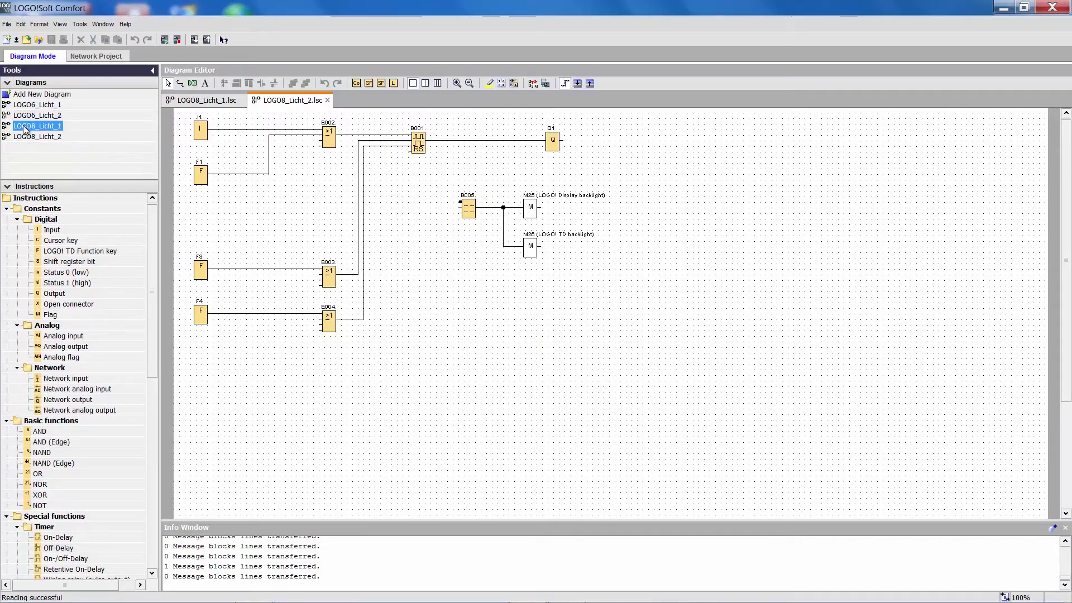
{"action": "left_click", "coordinate": [102, 55]}
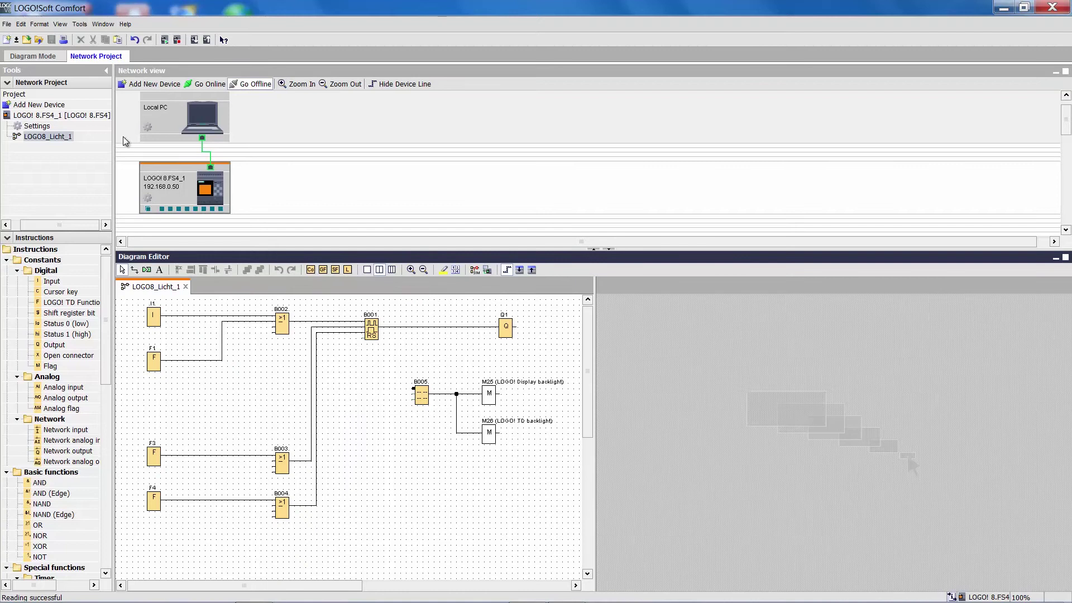
{"action": "left_click", "coordinate": [43, 57]}
{"action": "left_click", "coordinate": [17, 139]}
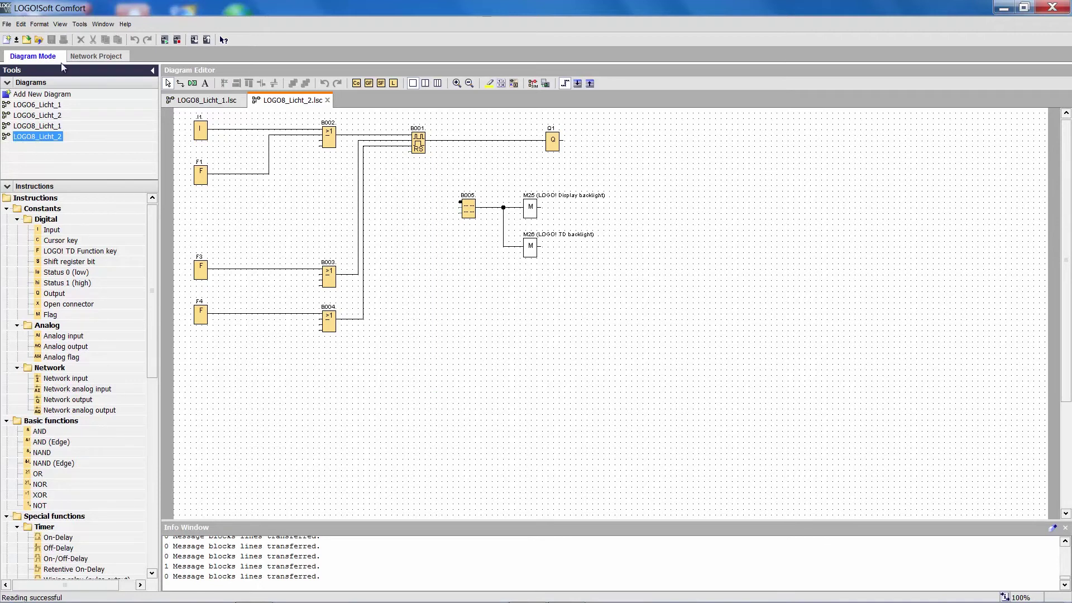
{"action": "left_click", "coordinate": [92, 56]}
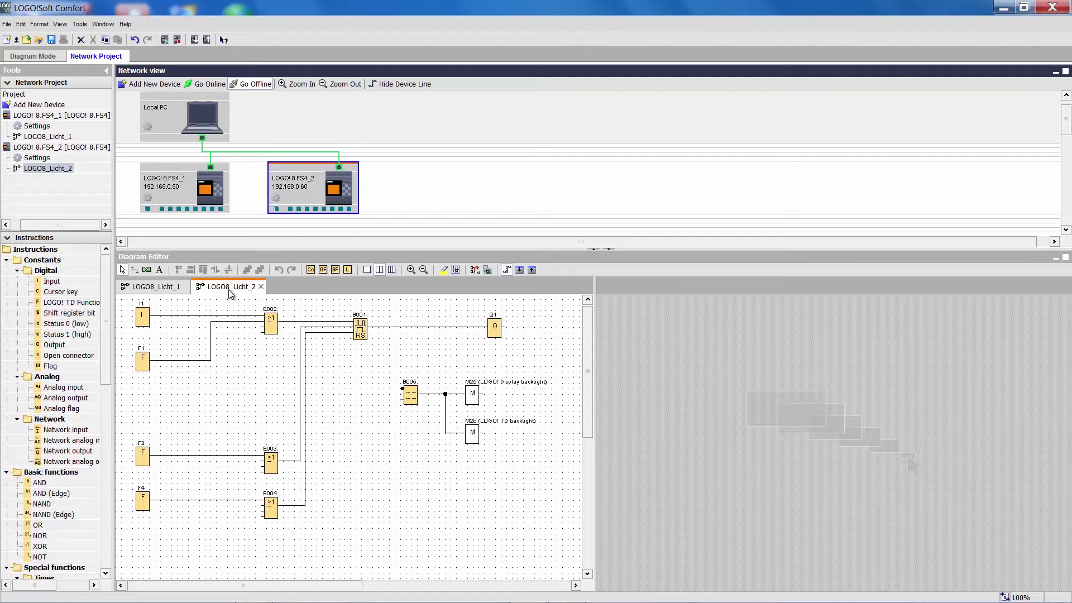
- In a side-by-side view, wire each diagram's F3 and F4 to the other's B003 and B004
{"action": "left_click_drag", "start_coordinate": [675, 306], "coordinate": [675, 306]}
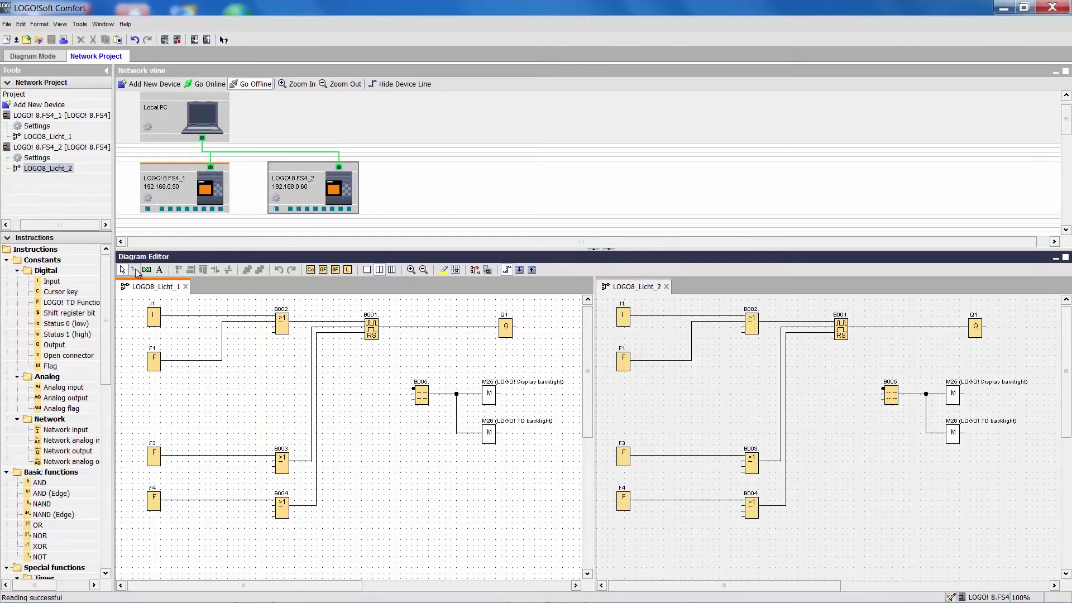
{"action": "left_click", "coordinate": [134, 270]}
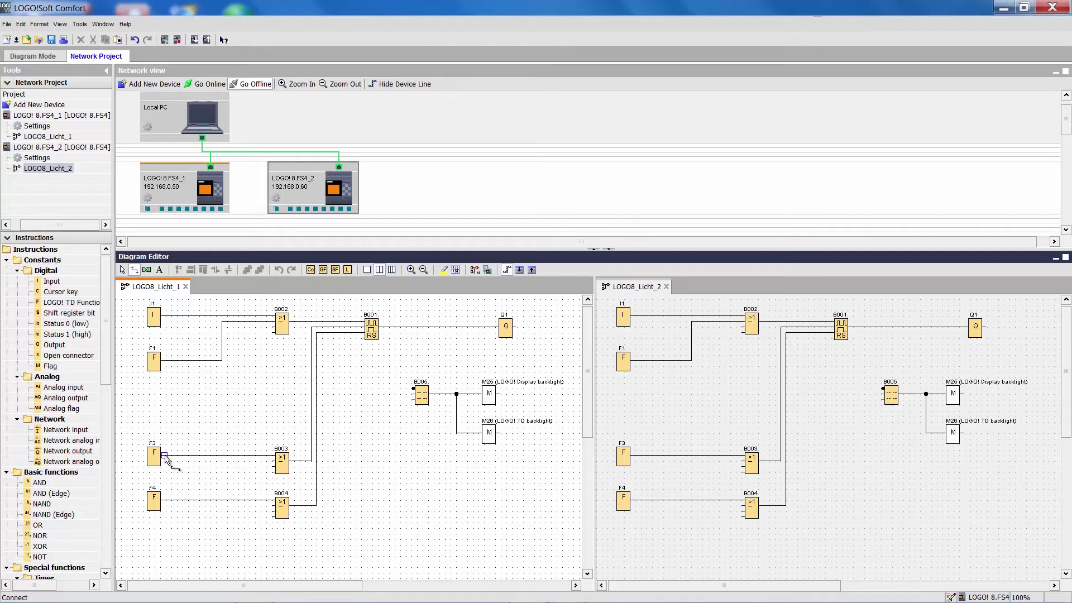
{"action": "left_click_drag", "start_coordinate": [164, 456], "coordinate": [744, 466]}
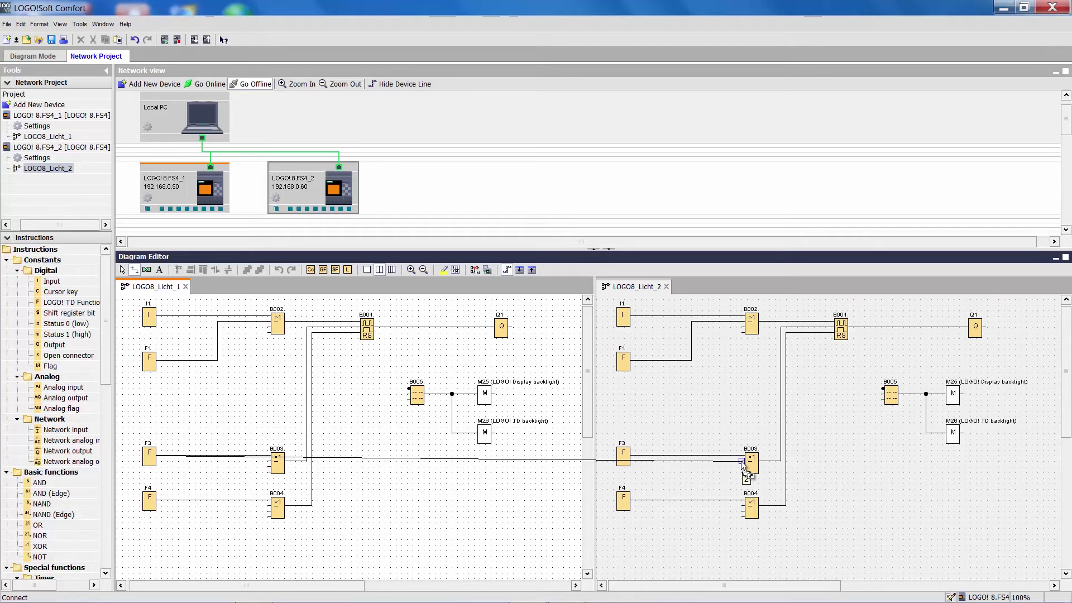
{"action": "left_click_drag", "start_coordinate": [741, 461], "coordinate": [742, 461]}
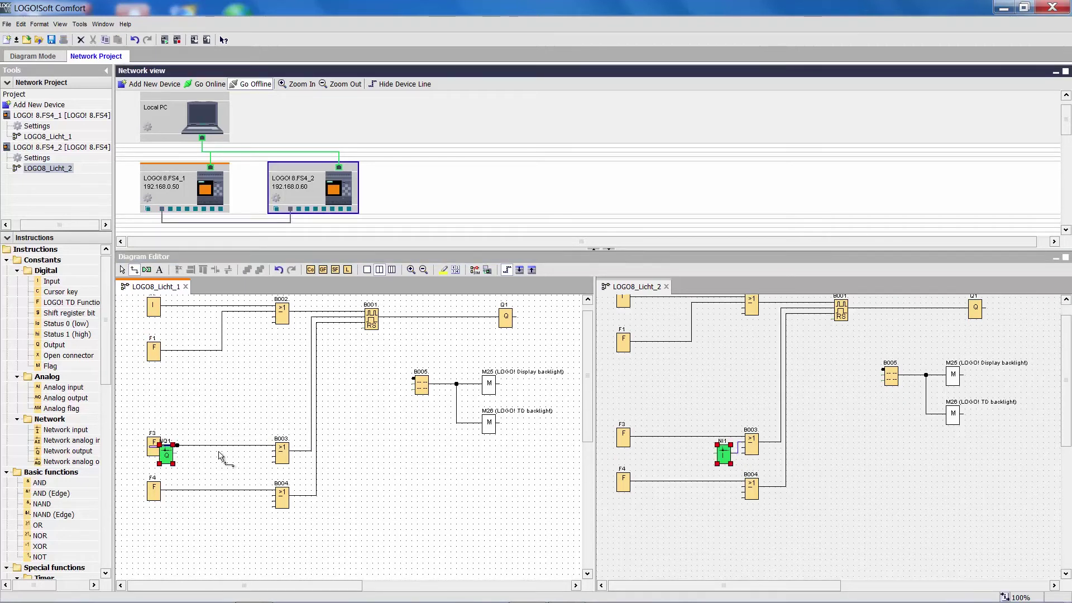
{"action": "left_click_drag", "start_coordinate": [162, 494], "coordinate": [745, 491]}
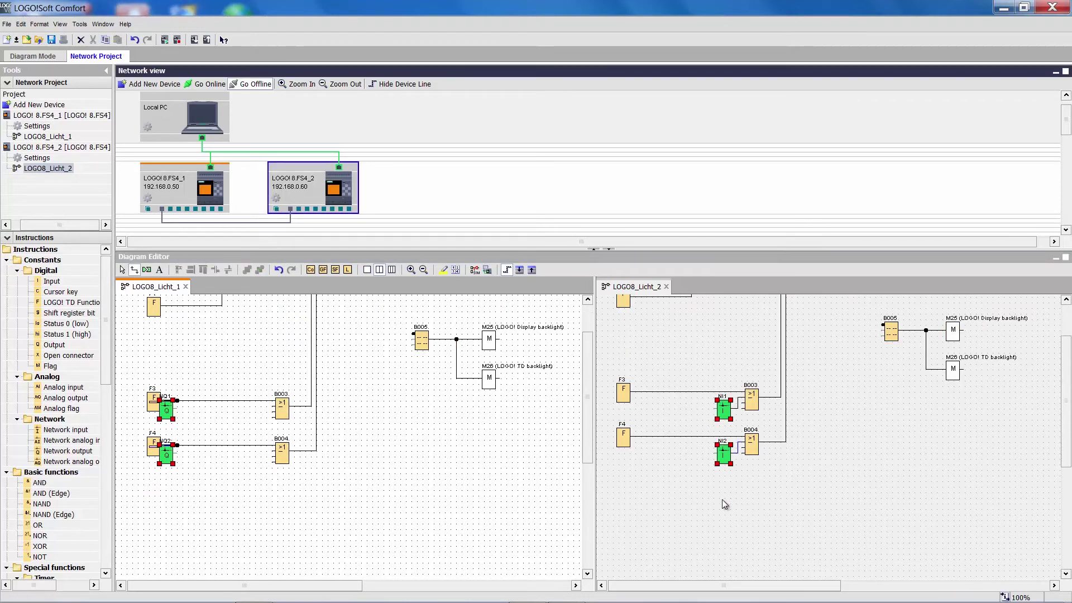
{"action": "left_click_drag", "start_coordinate": [635, 397], "coordinate": [271, 404]}
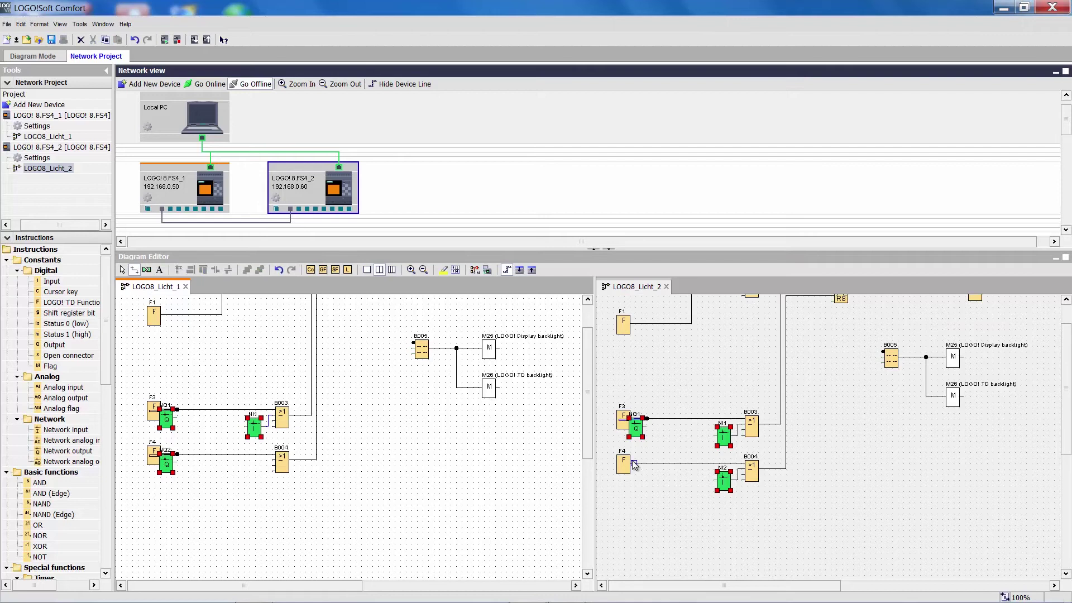
{"action": "left_click_drag", "start_coordinate": [635, 469], "coordinate": [268, 462]}
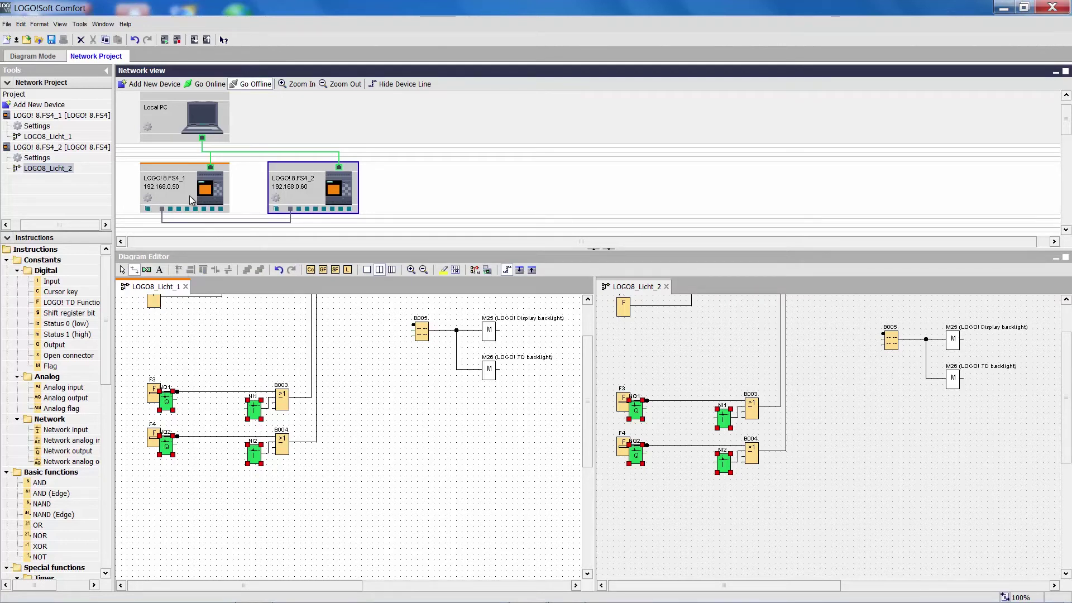
- Download LOGO8_Licht_1 to LOGO! 8.FS4_1 at 192.168.0.50 after a successful connection test
{"action": "left_click", "coordinate": [162, 187]}
{"action": "left_click", "coordinate": [229, 332]}
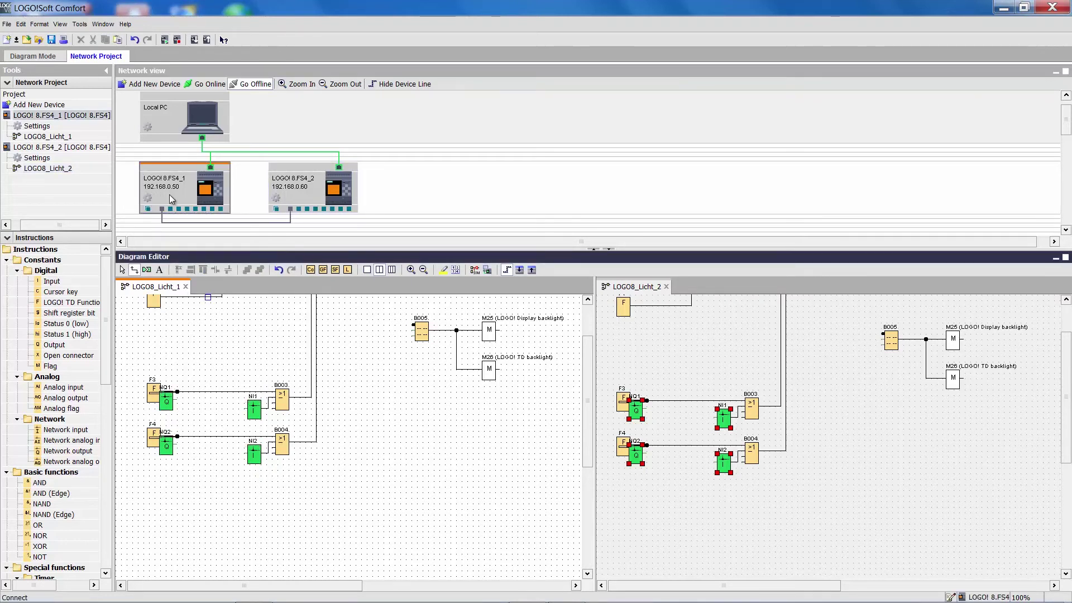
{"action": "left_click", "coordinate": [176, 182]}
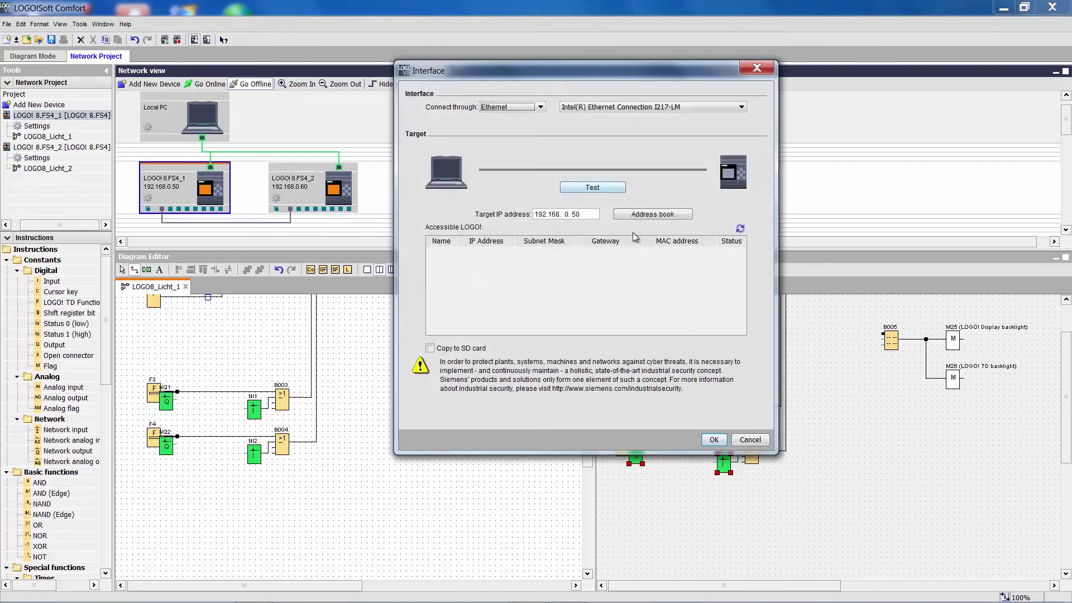
{"action": "left_click", "coordinate": [599, 190]}
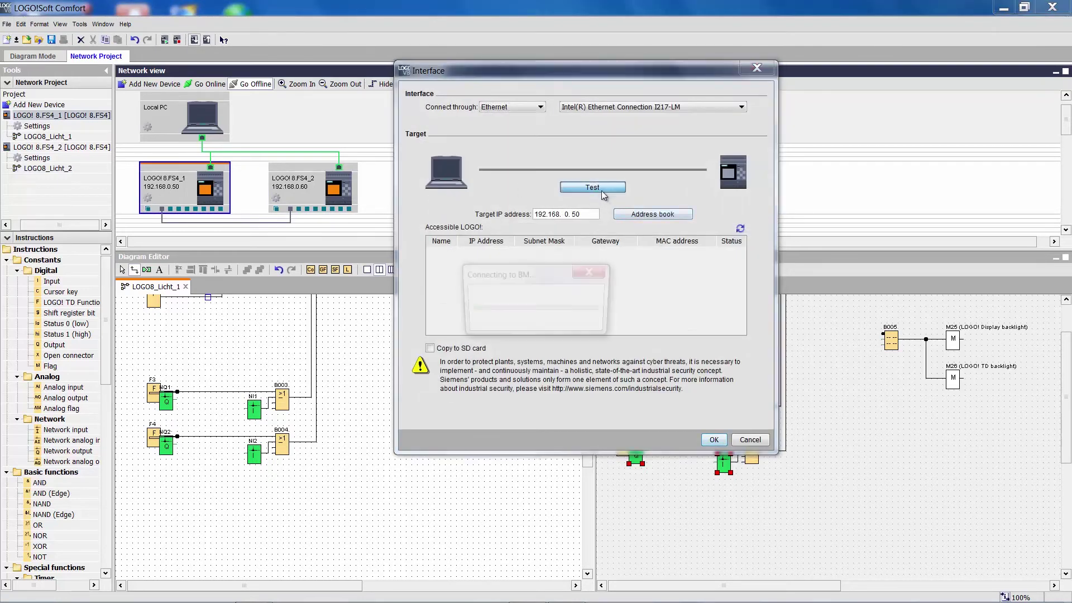
{"action": "left_click", "coordinate": [725, 441]}
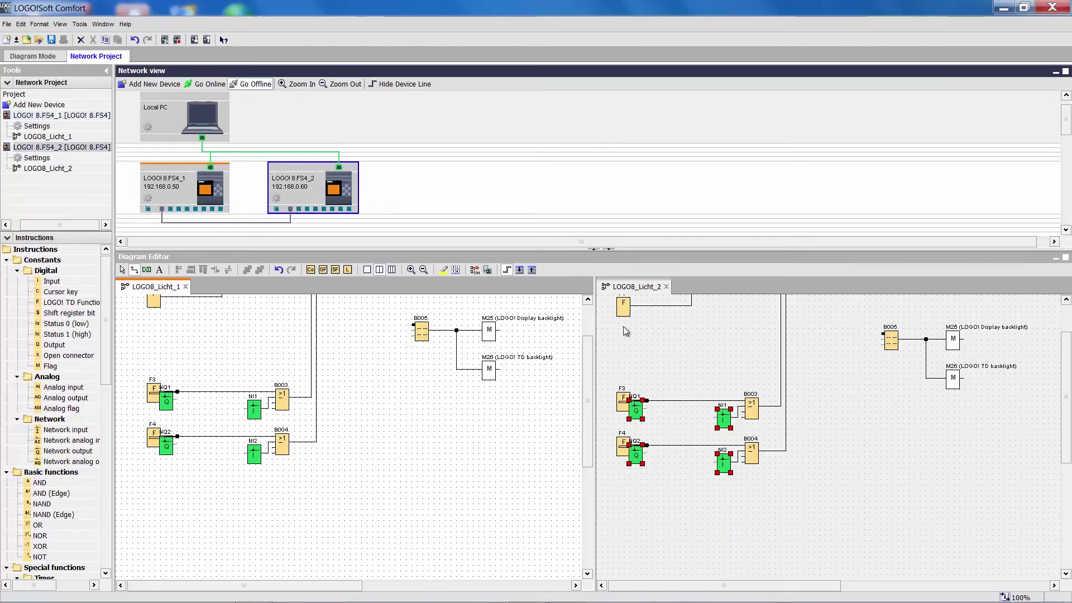
- Select LOGO! 8.FS4_2 and start downloading LOGO8_Licht_2 to 192.168.0.60
{"action": "left_click", "coordinate": [668, 333]}
{"action": "left_click", "coordinate": [316, 191]}
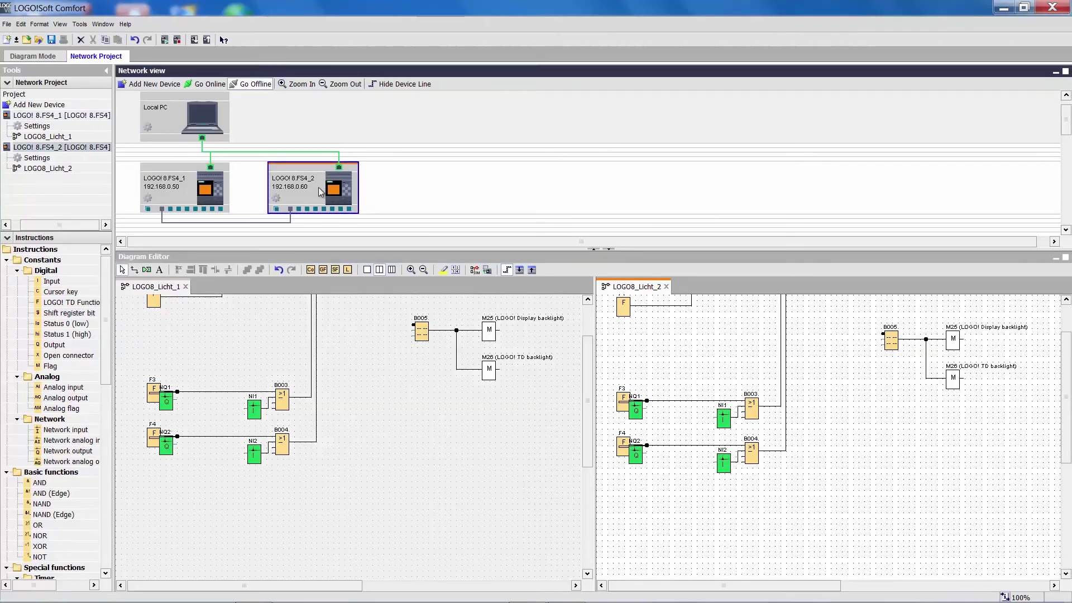